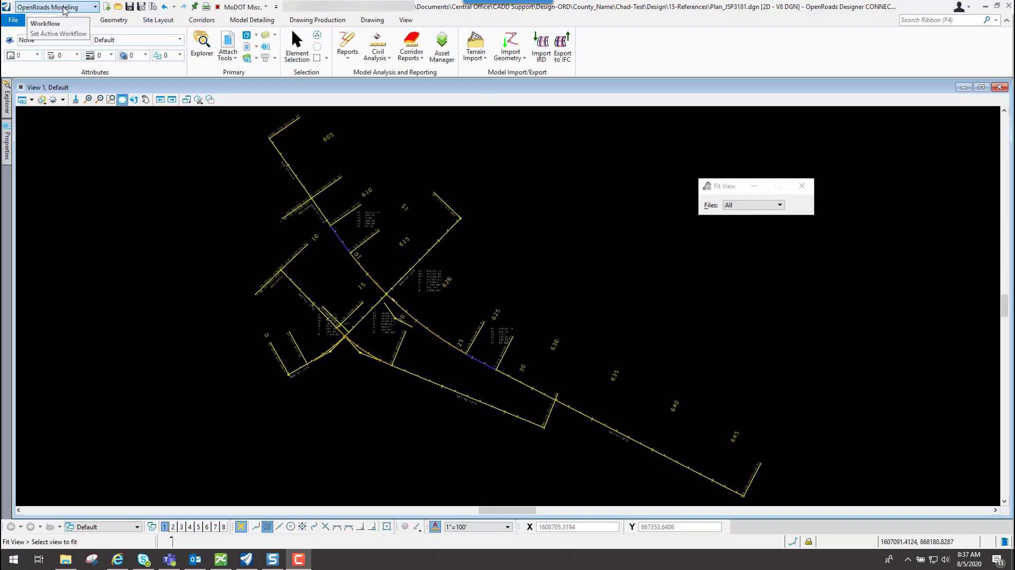
Keep OpenRoads Modeling as the active workflow and open the list of attached references
{"action": "left_click", "coordinate": [95, 8]}
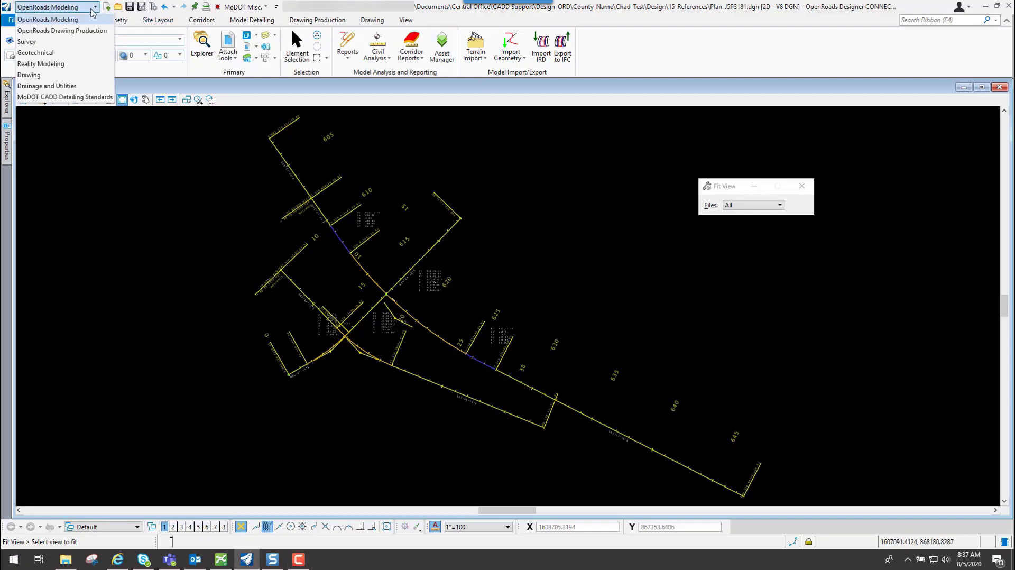
{"action": "left_click", "coordinate": [53, 20]}
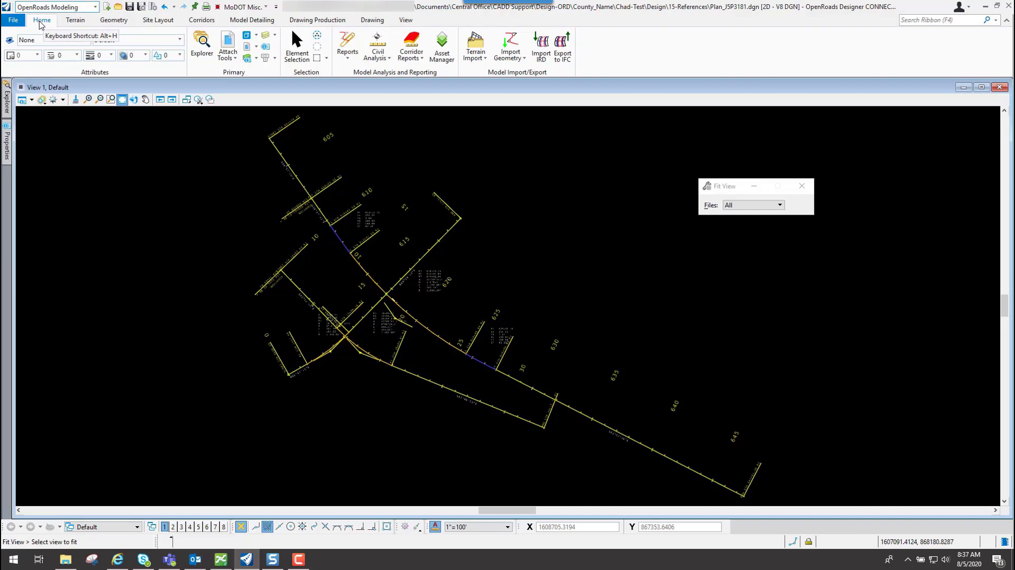
{"action": "left_click", "coordinate": [236, 59]}
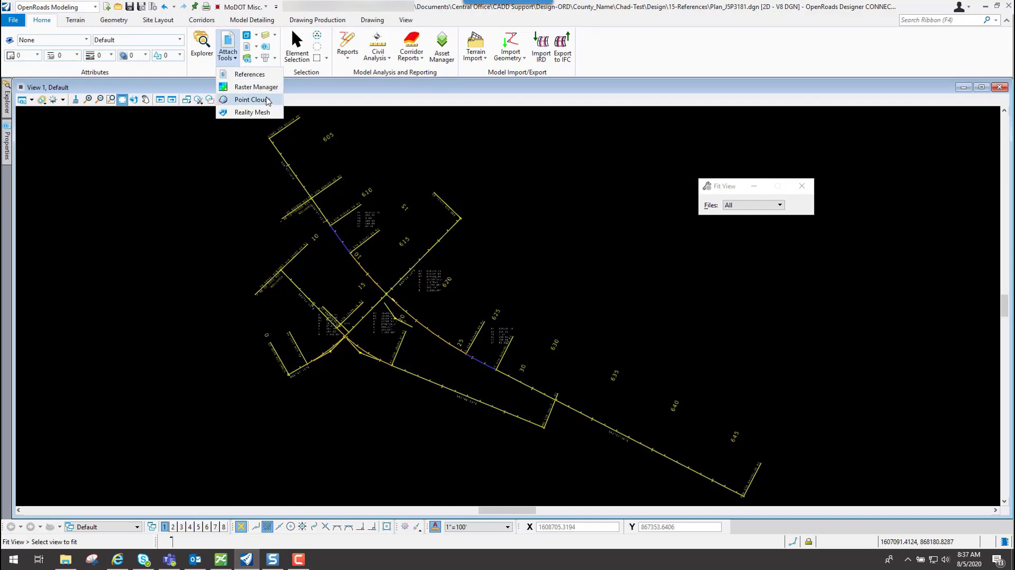
{"action": "left_click", "coordinate": [249, 75]}
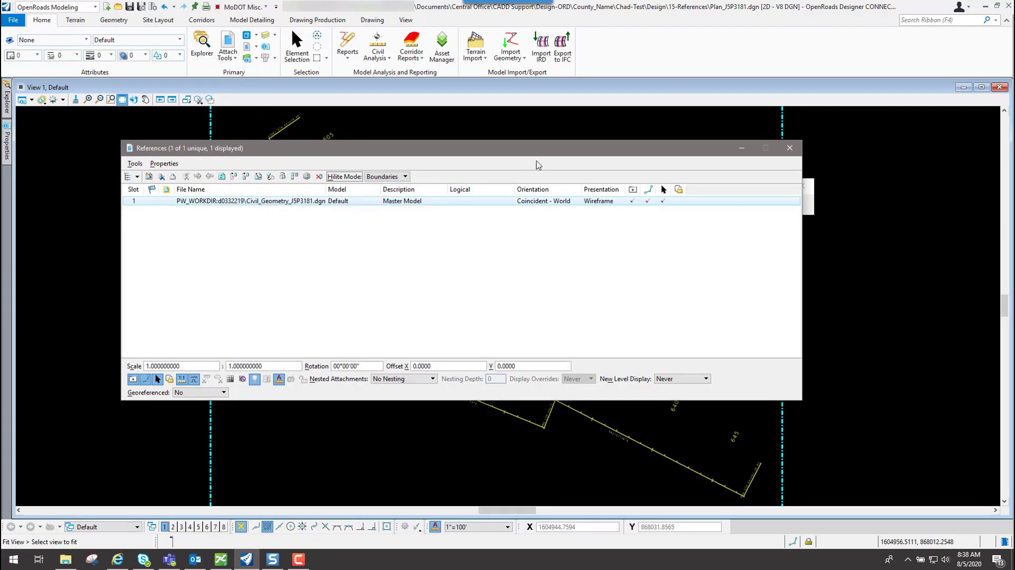
{"action": "mouse_move", "coordinate": [537, 149]}
{"action": "left_mouse_down"}
{"action": "mouse_move", "coordinate": [539, 301]}
{"action": "mouse_move", "coordinate": [554, 314]}
{"action": "left_mouse_up"}
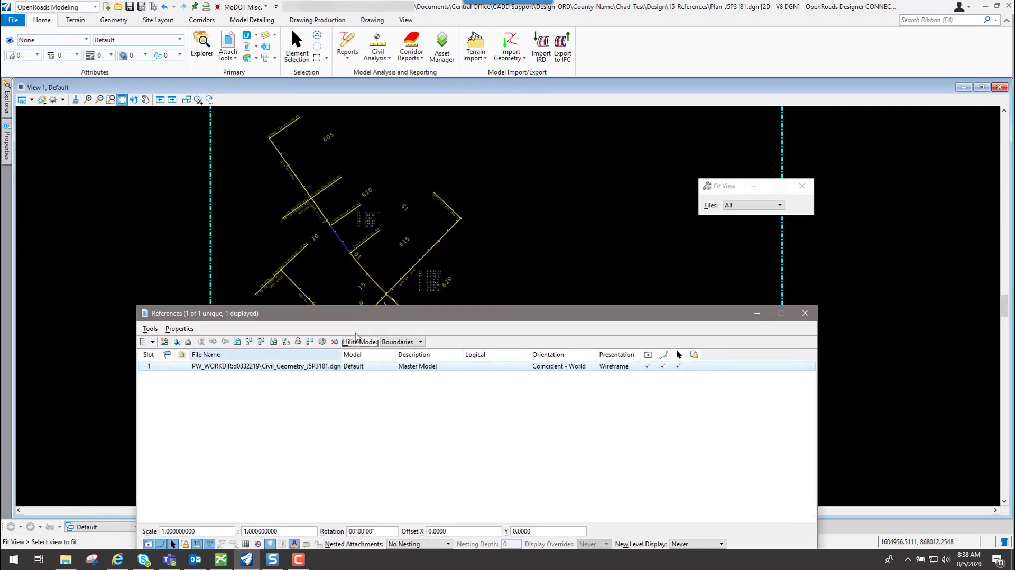
{"action": "left_click_drag", "start_coordinate": [448, 318], "coordinate": [423, 176]}
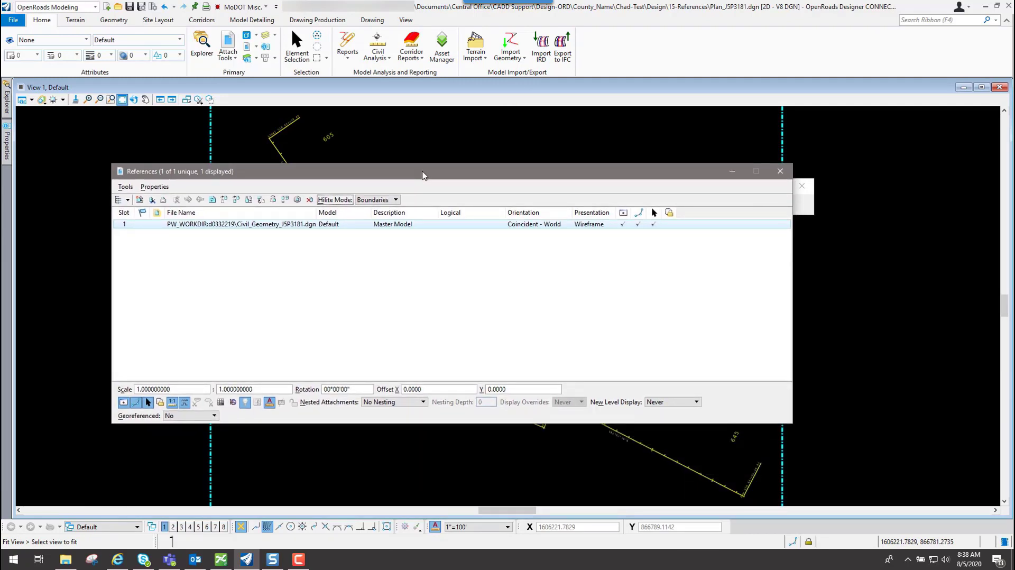
Start attaching new references and choose the 15-References folder as the source of the documents
{"action": "left_click", "coordinate": [126, 188]}
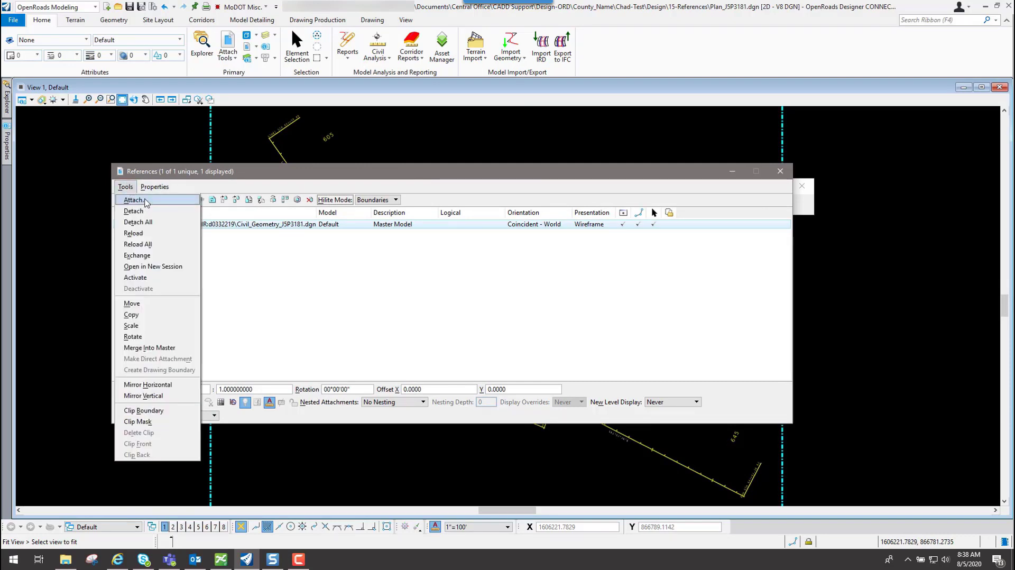
{"action": "left_click", "coordinate": [148, 201]}
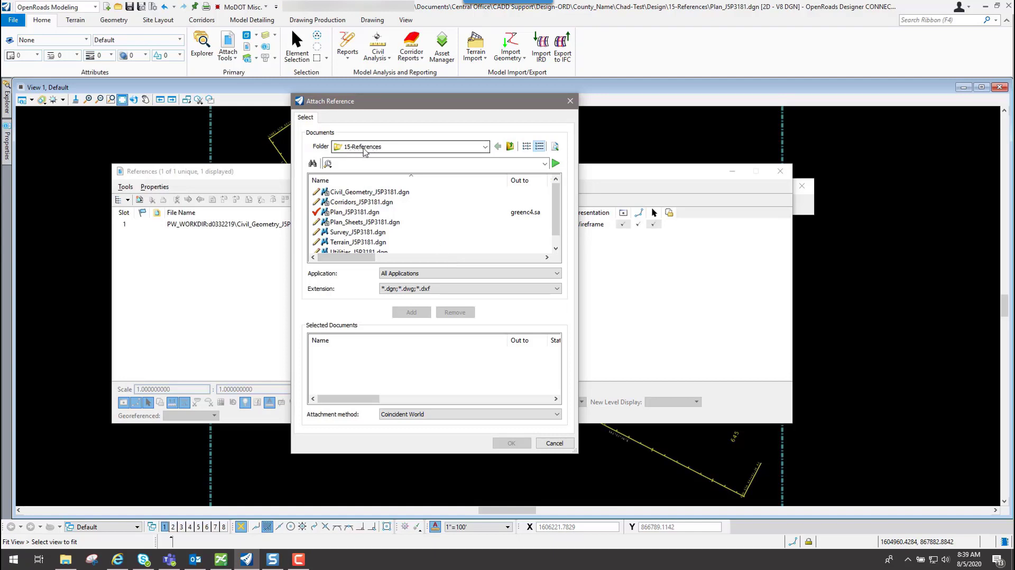
{"action": "left_click", "coordinate": [486, 149]}
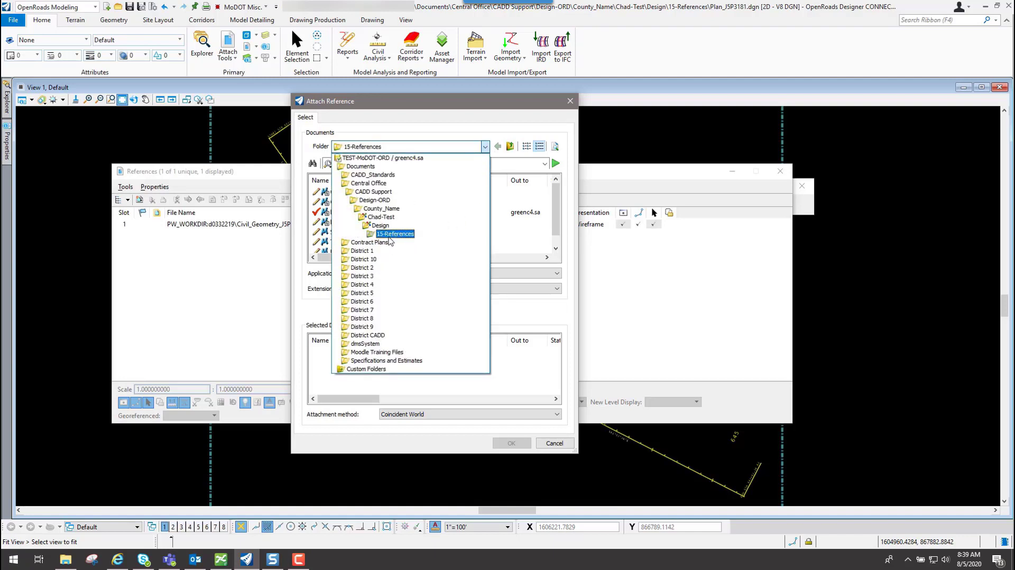
{"action": "left_click", "coordinate": [412, 237]}
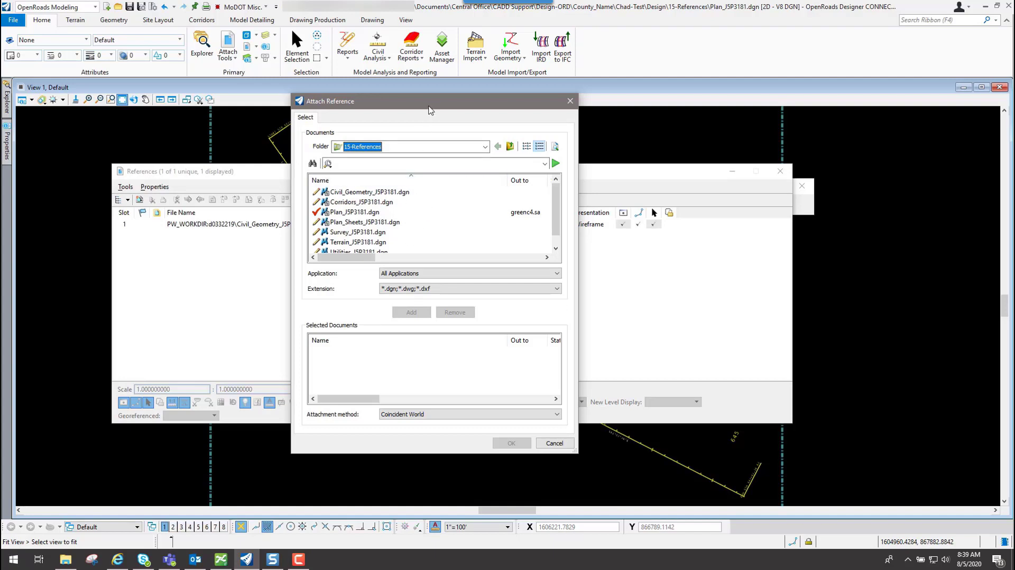
{"action": "left_click_drag", "start_coordinate": [433, 107], "coordinate": [584, 128]}
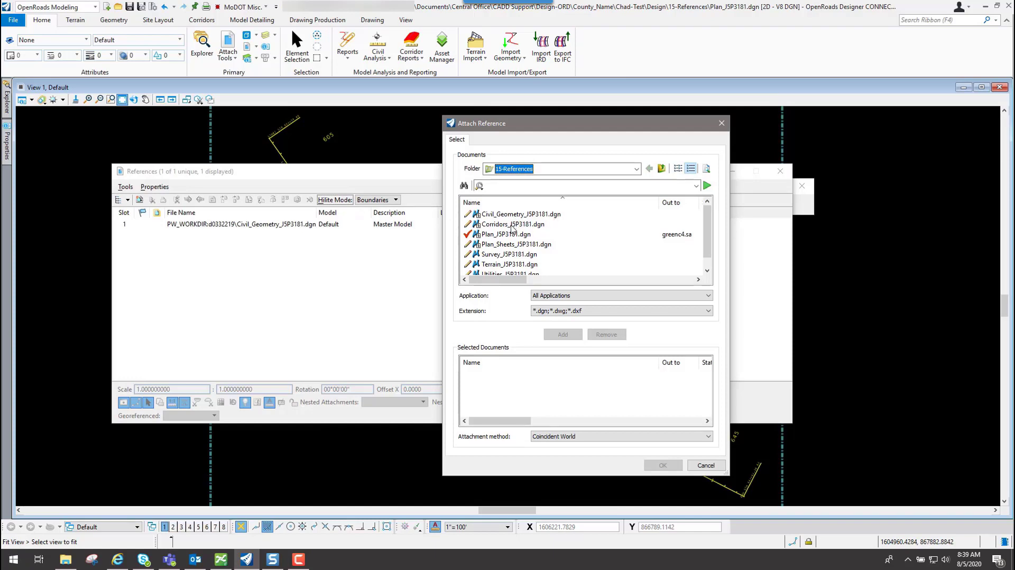
Attach Corridors_J5P3181.dgn, Survey_J5P3181.dgn, Terrain_J5P3181.dgn and Utilities_J5P3181.dgn as references
{"action": "left_click", "coordinate": [513, 227]}
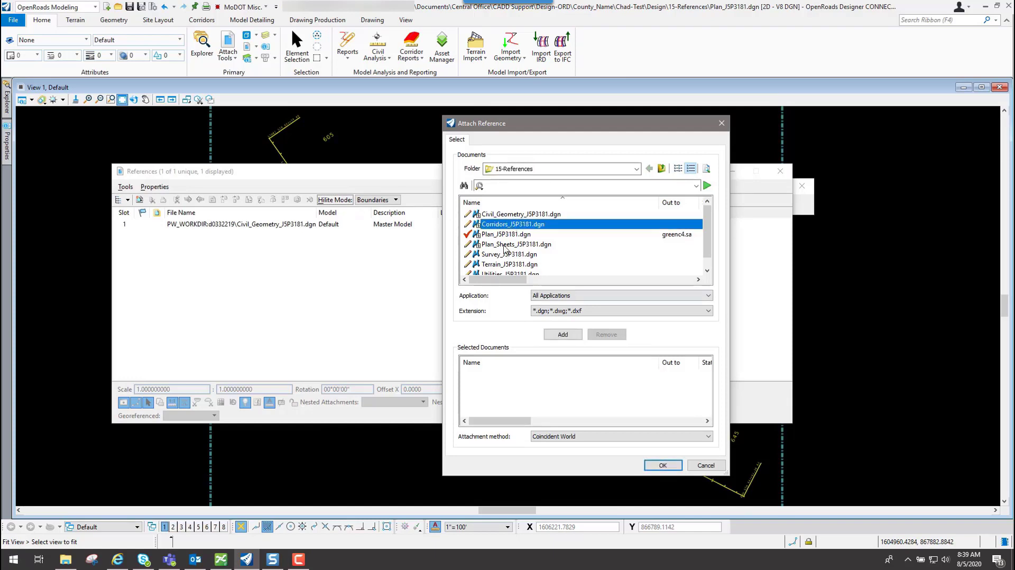
{"action": "left_click", "coordinate": [572, 336]}
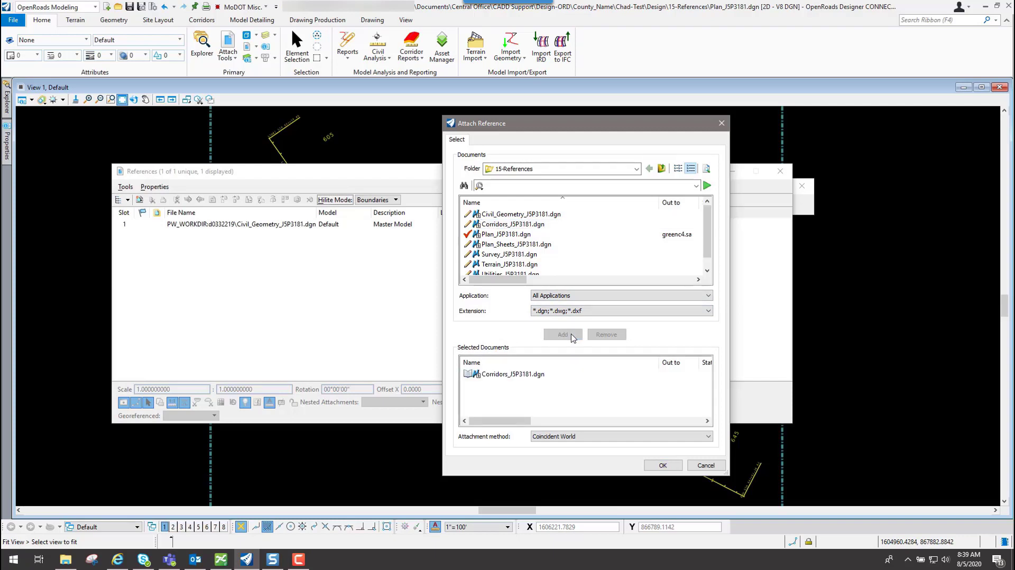
{"action": "left_click", "coordinate": [706, 271]}
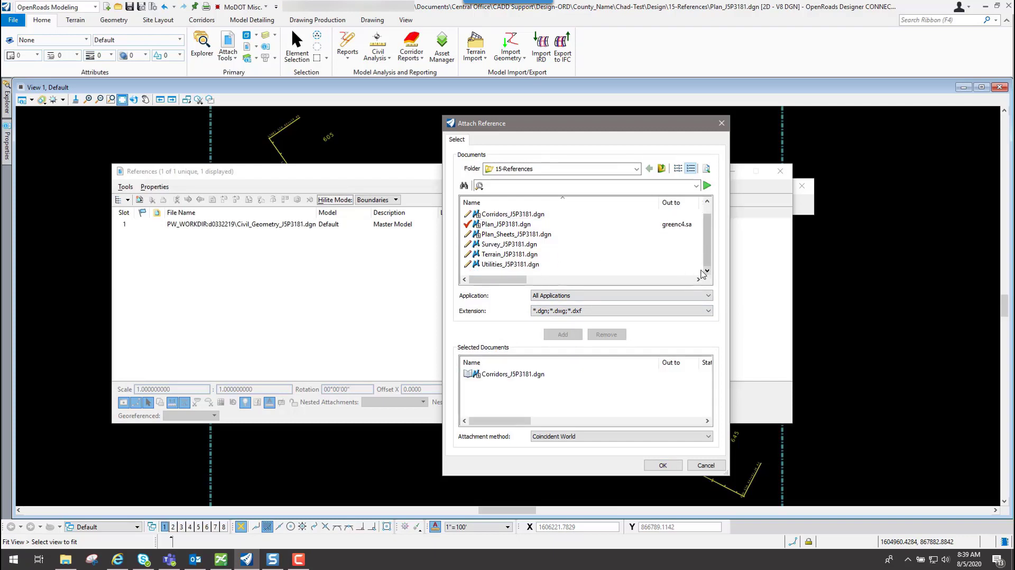
{"action": "left_click", "coordinate": [511, 244]}
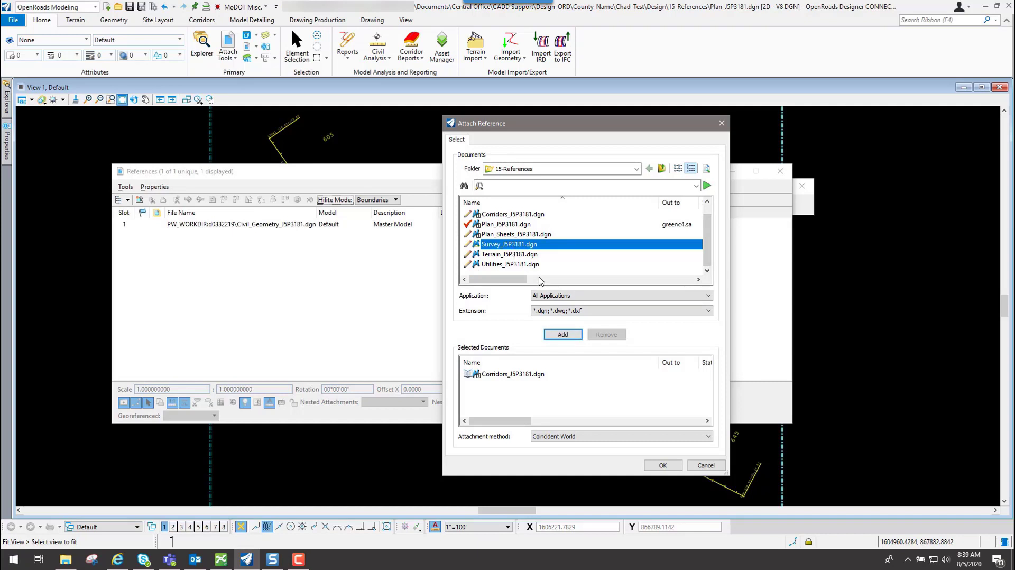
{"action": "left_click", "coordinate": [564, 335]}
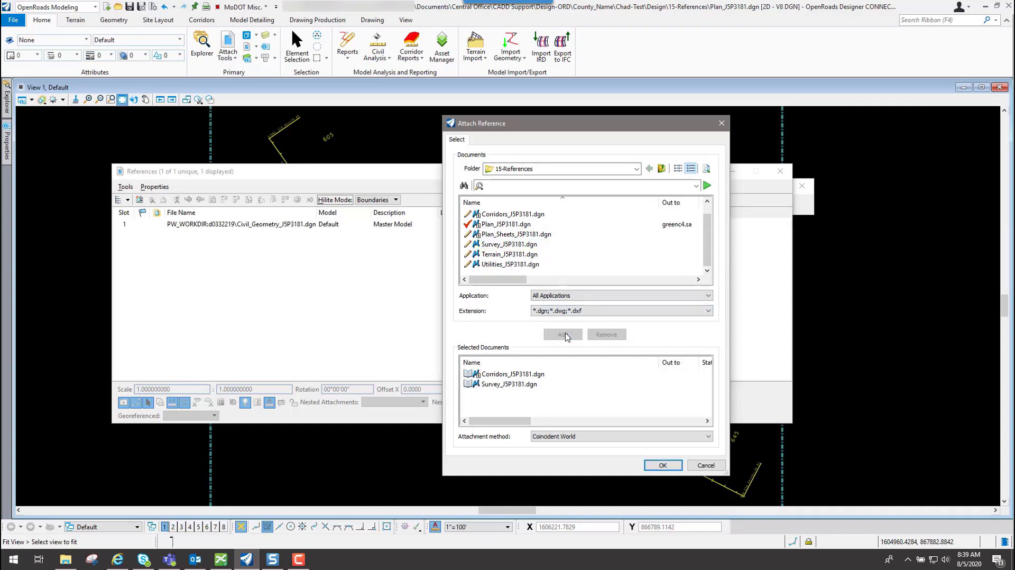
{"action": "double_click", "coordinate": [500, 255]}
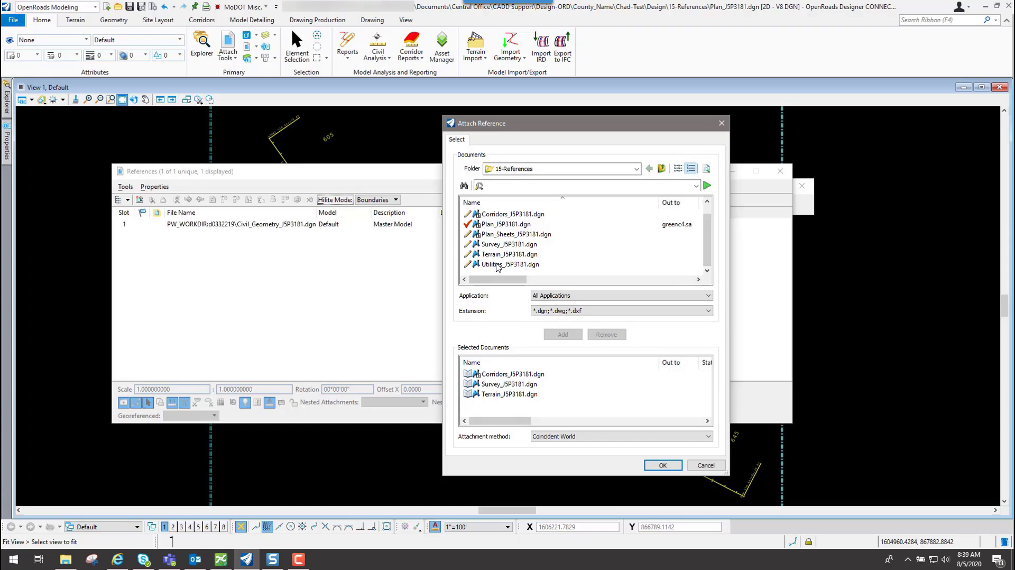
{"action": "double_click", "coordinate": [497, 264]}
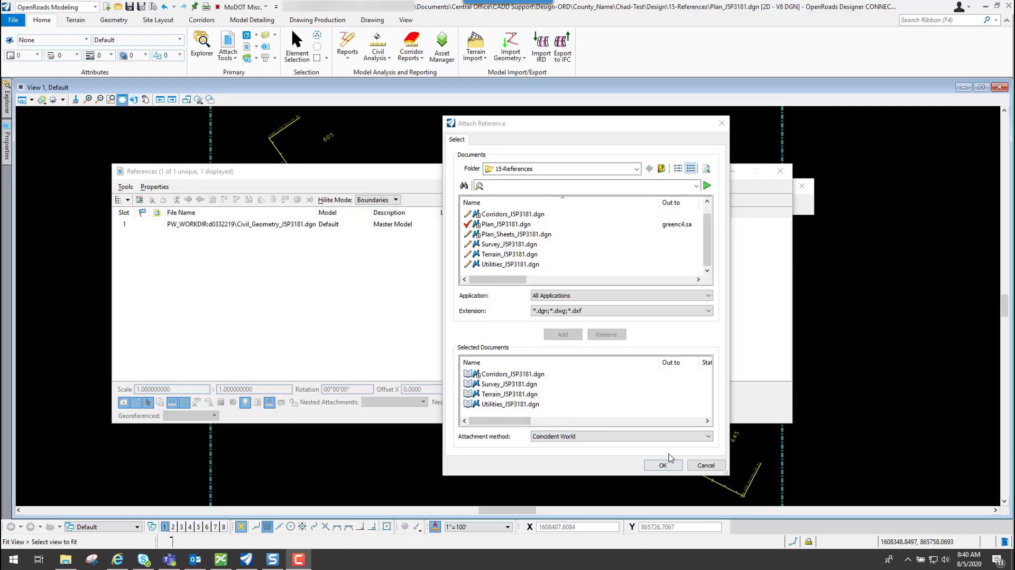
{"action": "left_click", "coordinate": [670, 468]}
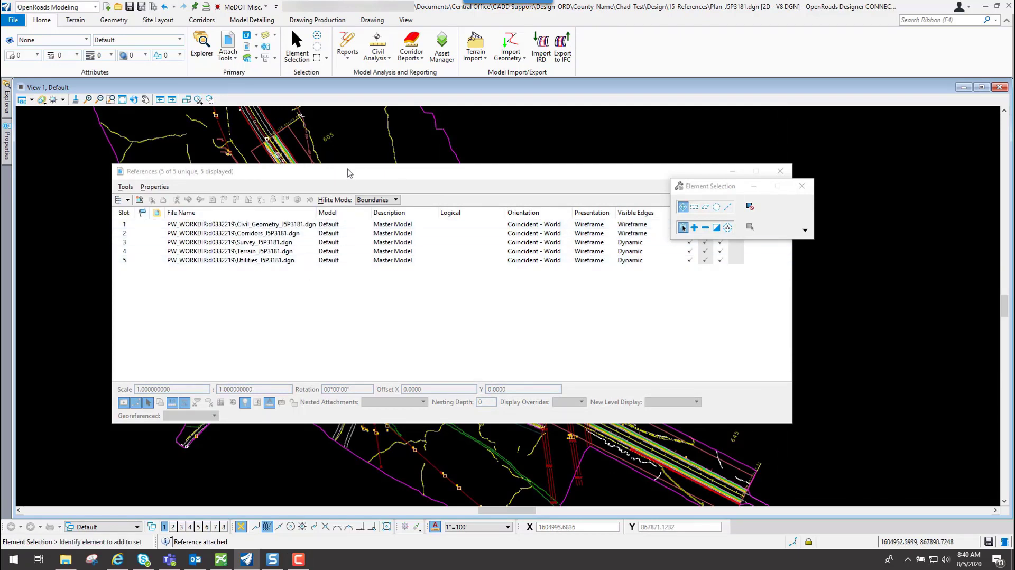
Fit the view to all files and look over the newly attached reference graphics
{"action": "left_click", "coordinate": [364, 182]}
{"action": "left_click", "coordinate": [122, 100]}
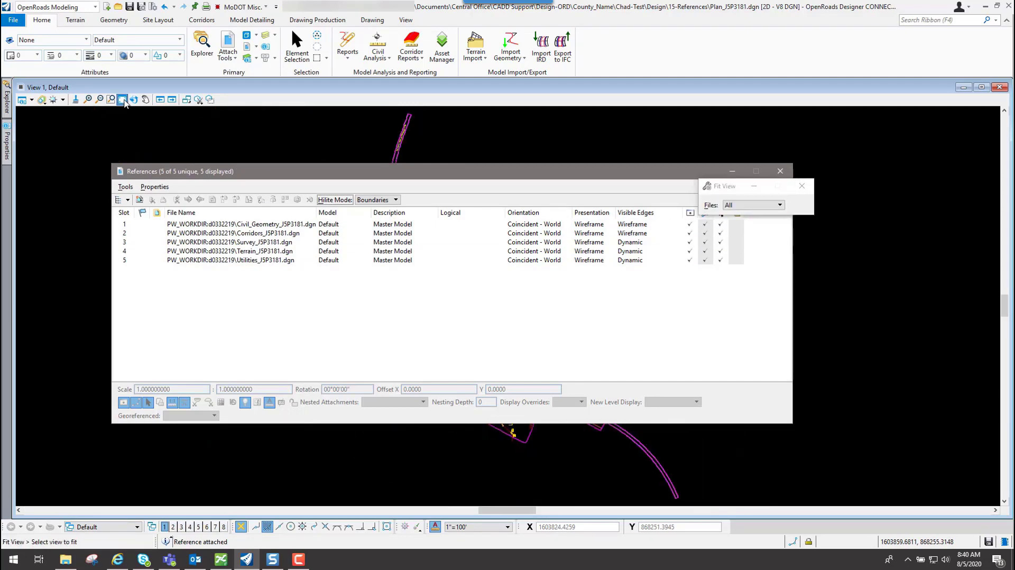
{"action": "left_click_drag", "start_coordinate": [625, 172], "coordinate": [529, 356]}
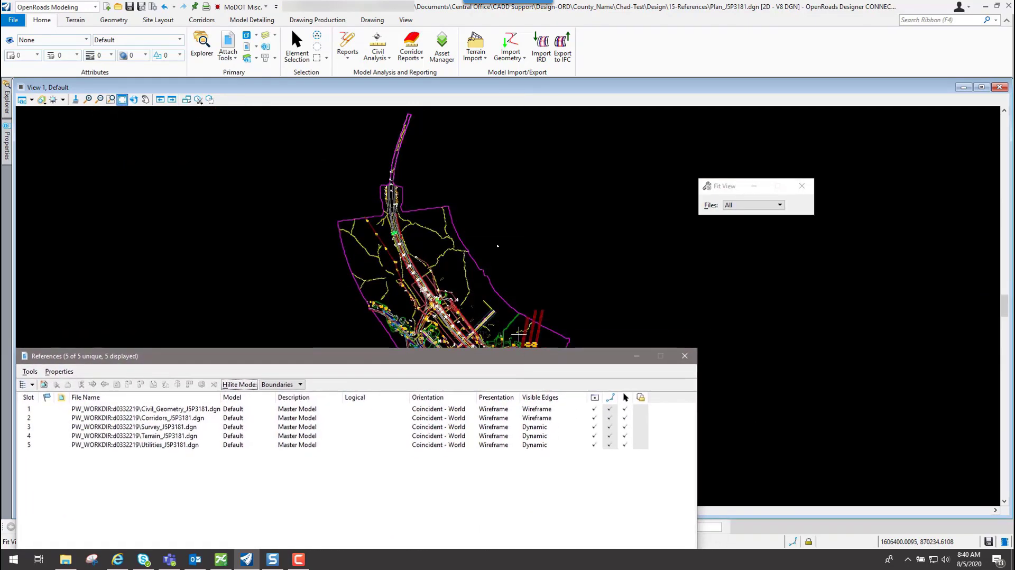
{"action": "scroll", "coordinate": [426, 289], "scroll_direction": "up", "scroll_amount": 3}
{"action": "scroll", "coordinate": [426, 288], "scroll_direction": "down", "scroll_amount": 2}
{"action": "mouse_move", "coordinate": [426, 288]}
{"action": "middle_mouse_down"}
{"action": "mouse_move", "coordinate": [471, 321]}
{"action": "mouse_move", "coordinate": [386, 236]}
{"action": "middle_mouse_up"}
{"action": "scroll", "coordinate": [425, 289], "scroll_direction": "down", "scroll_amount": 4}
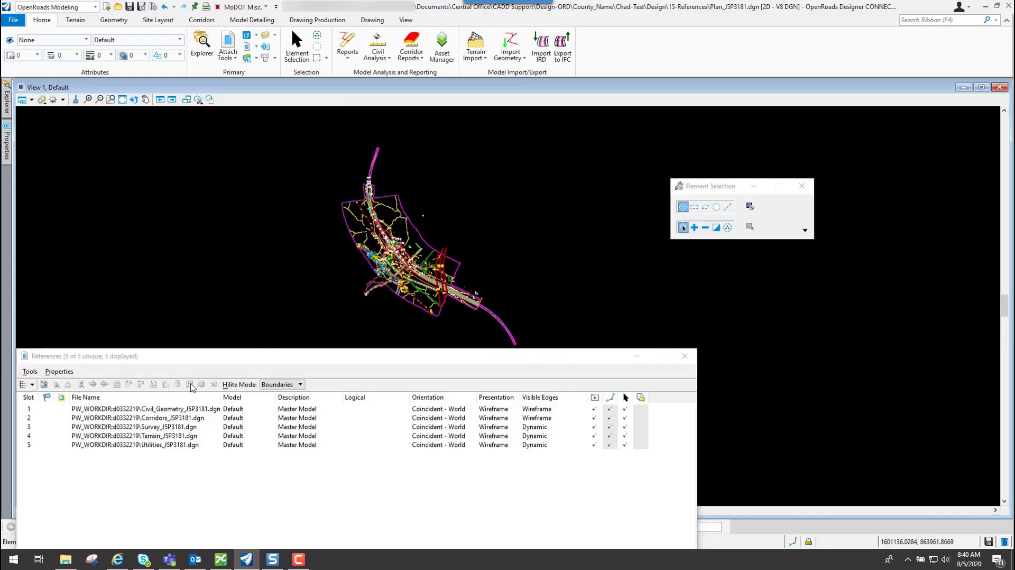
Select the Corridors_J5P3181.dgn reference and review the reference commands available for it, such as Detach
{"action": "double_click", "coordinate": [218, 357]}
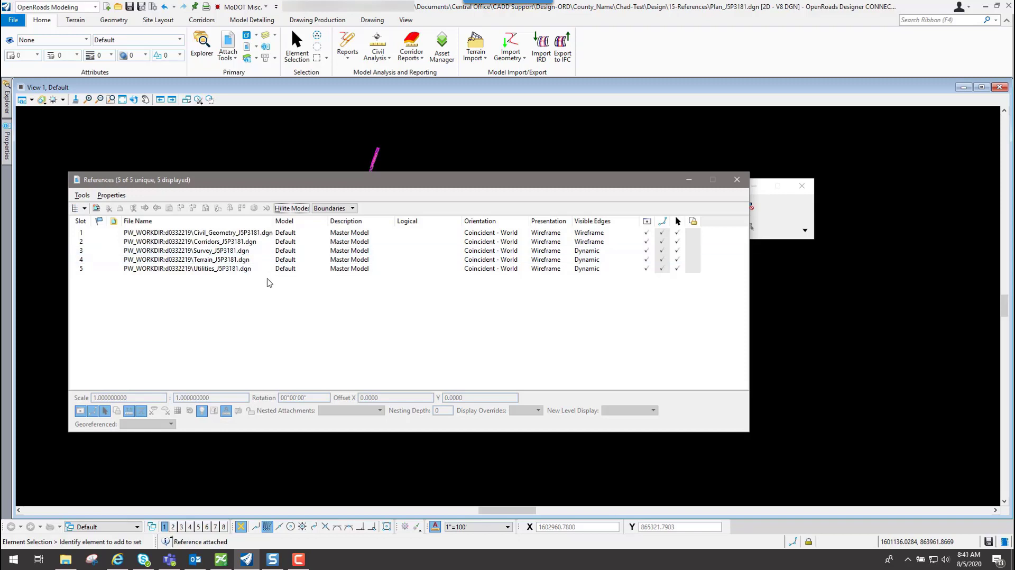
{"action": "left_click", "coordinate": [176, 242]}
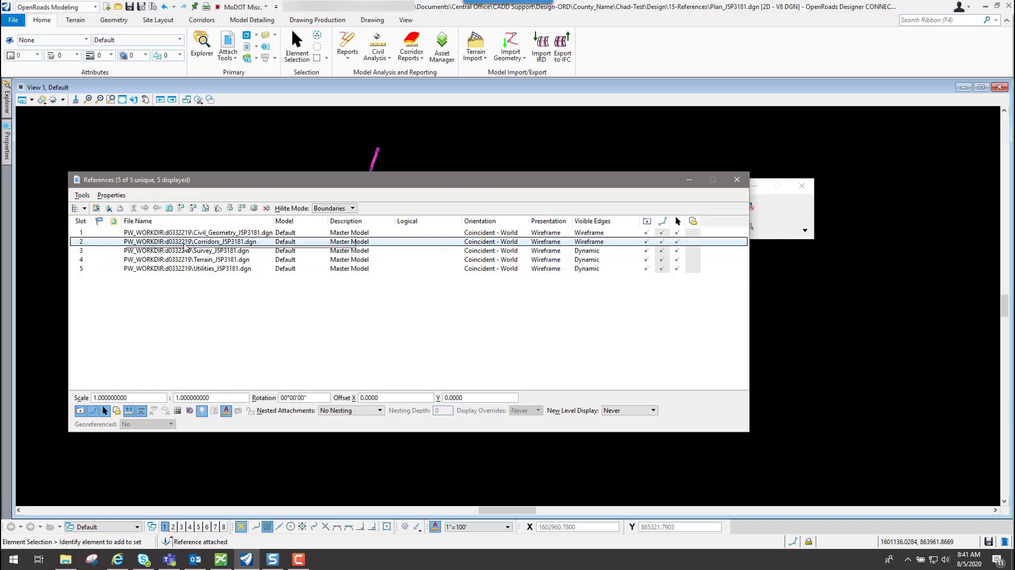
{"action": "left_click", "coordinate": [82, 195]}
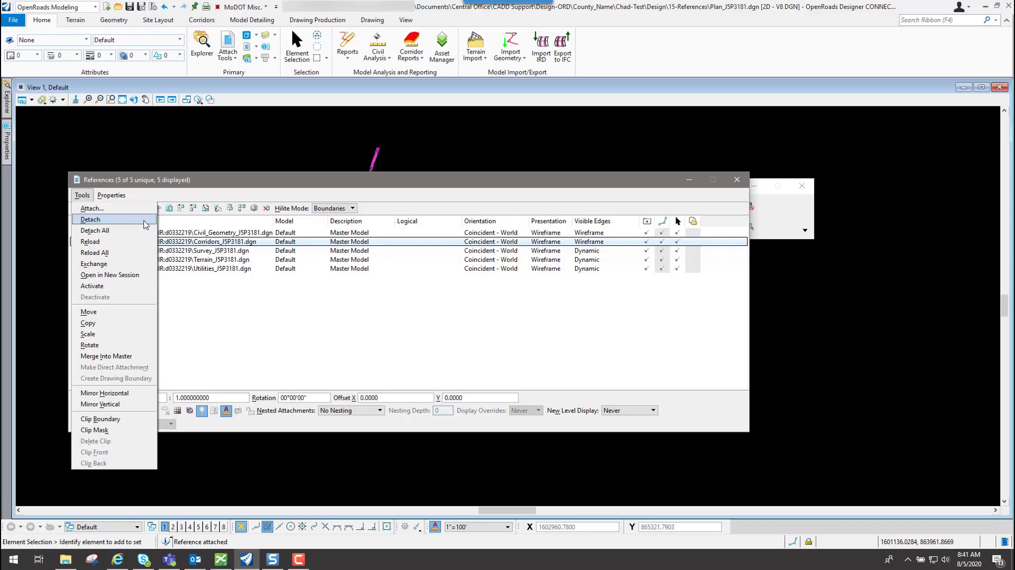
{"action": "left_click", "coordinate": [292, 150]}
{"action": "left_click_drag", "start_coordinate": [315, 182], "coordinate": [313, 190]}
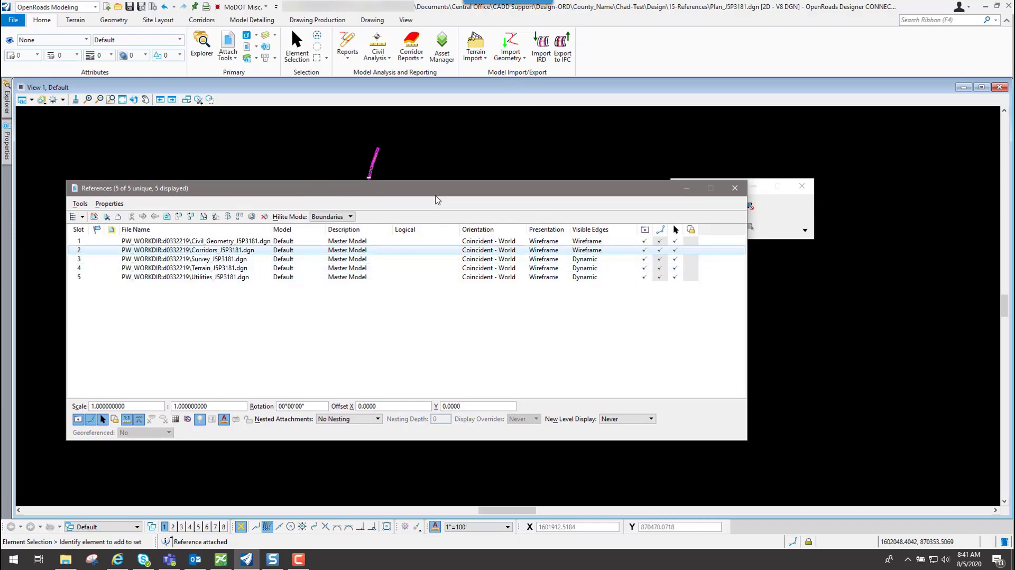
Turn off the display of the Corridors, Civil_Geometry and Survey references
{"action": "mouse_move", "coordinate": [439, 189]}
{"action": "left_mouse_down"}
{"action": "mouse_move", "coordinate": [468, 290]}
{"action": "mouse_move", "coordinate": [538, 324]}
{"action": "left_mouse_up"}
{"action": "scroll", "coordinate": [402, 261], "scroll_direction": "up", "scroll_amount": 8}
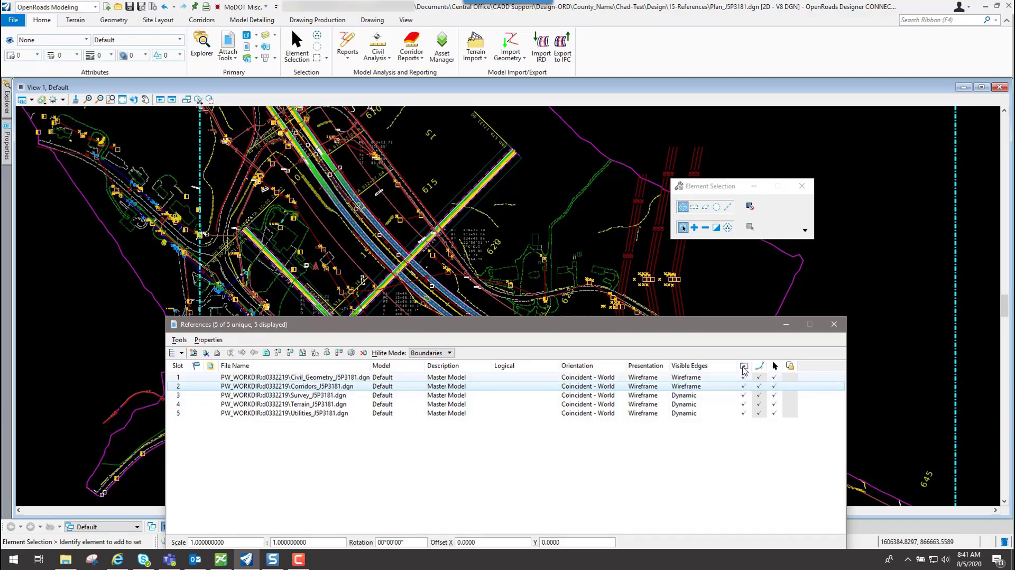
{"action": "left_click_drag", "start_coordinate": [646, 331], "coordinate": [672, 274]}
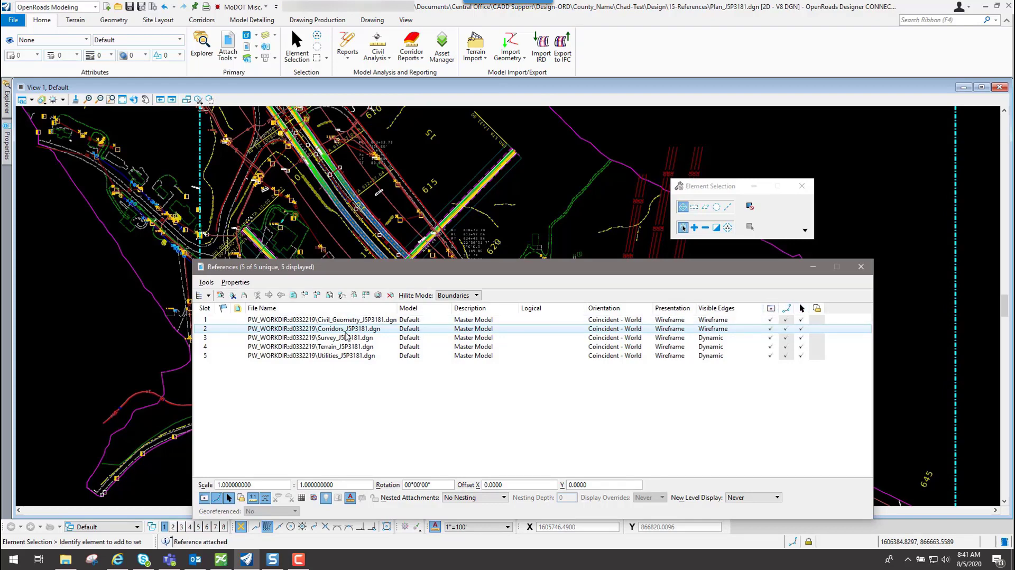
{"action": "left_click", "coordinate": [771, 329]}
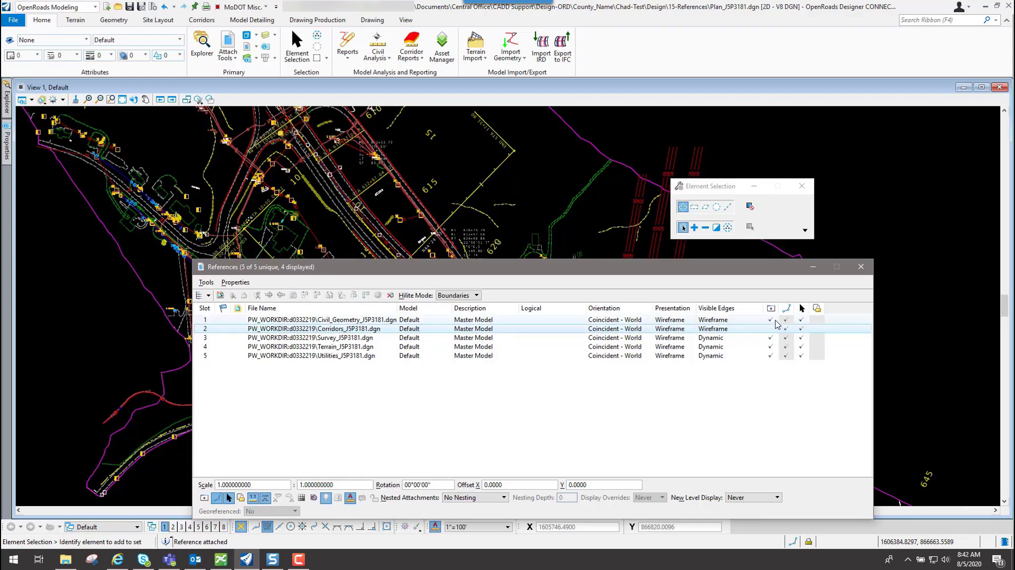
{"action": "left_click", "coordinate": [771, 320]}
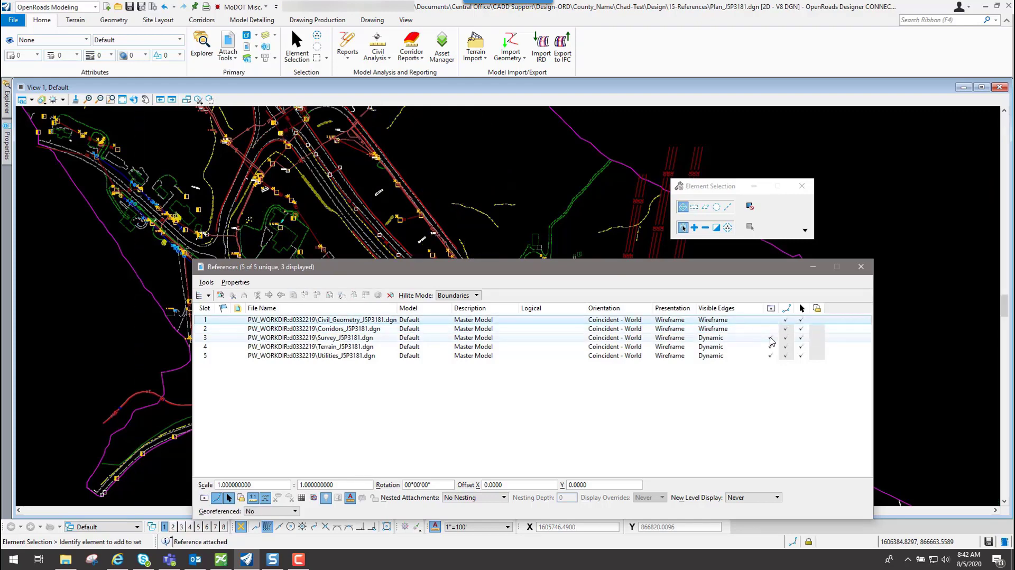
{"action": "left_click", "coordinate": [770, 338]}
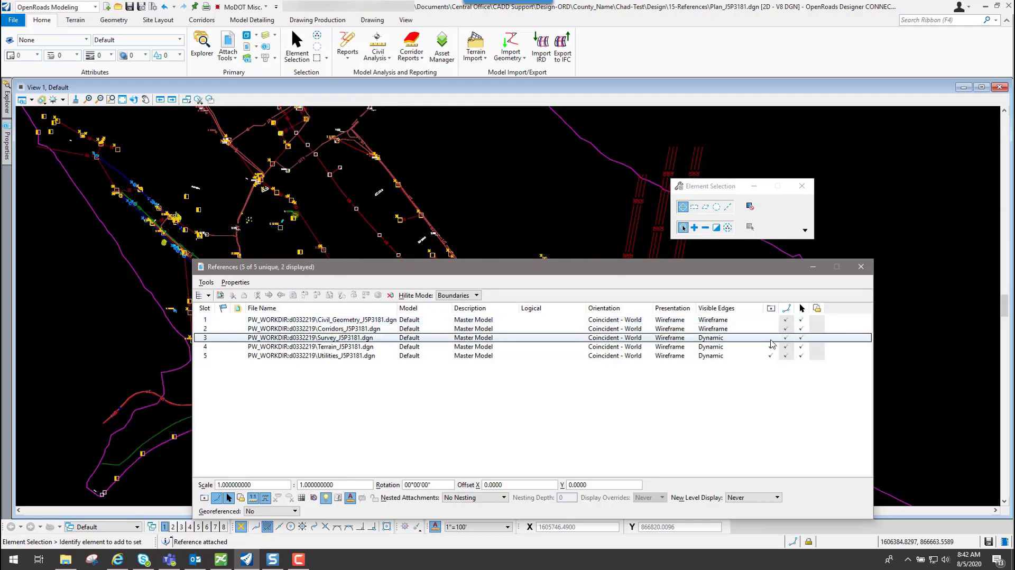
Turn the display of the Survey, Corridors and Civil_Geometry references back on
{"action": "left_click", "coordinate": [771, 338]}
{"action": "left_click", "coordinate": [771, 329]}
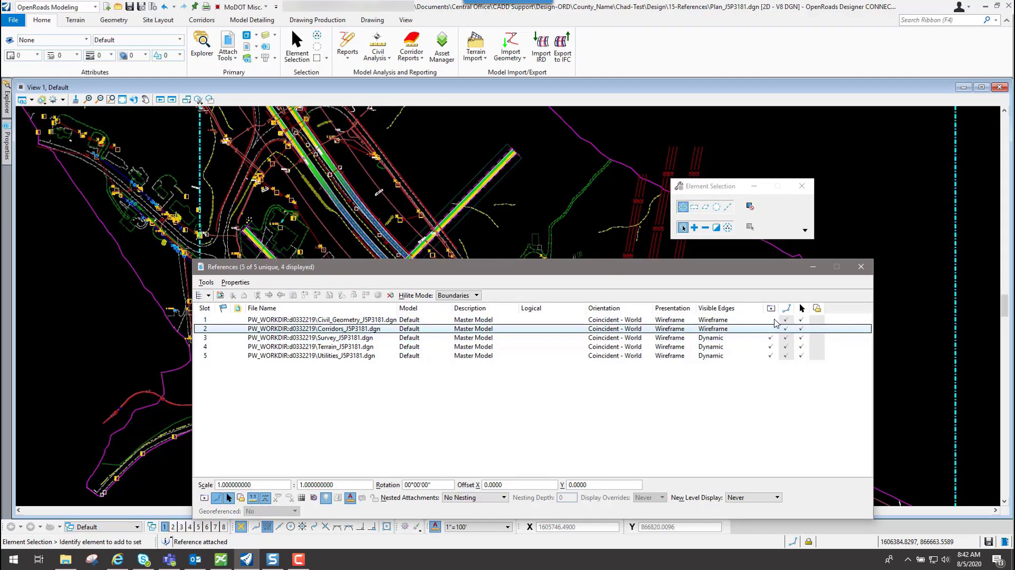
{"action": "left_click", "coordinate": [771, 320]}
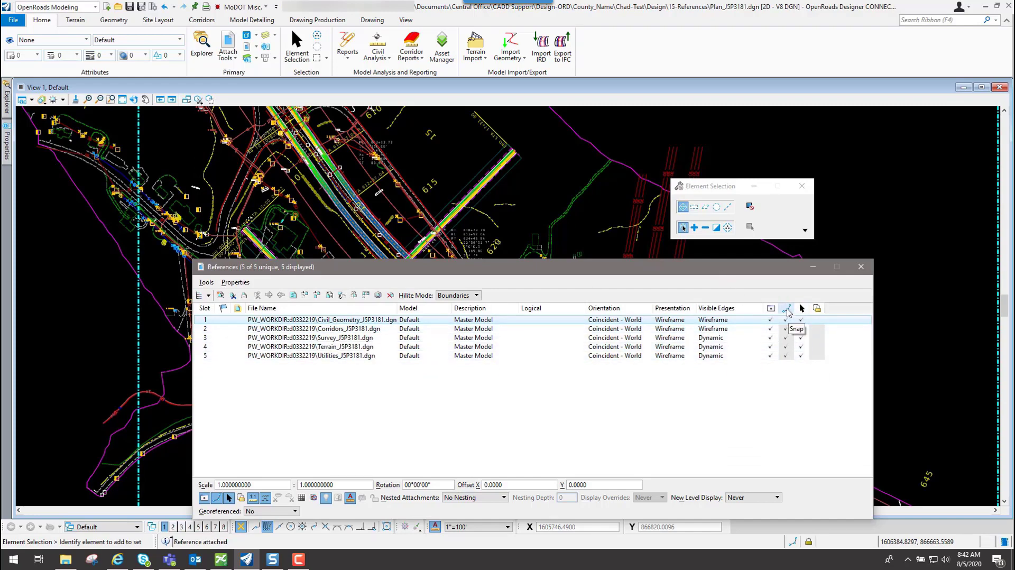
Switch snapping off and back on for the Civil_Geometry_J5P3181.dgn reference
{"action": "left_click", "coordinate": [801, 320]}
{"action": "left_click", "coordinate": [787, 323]}
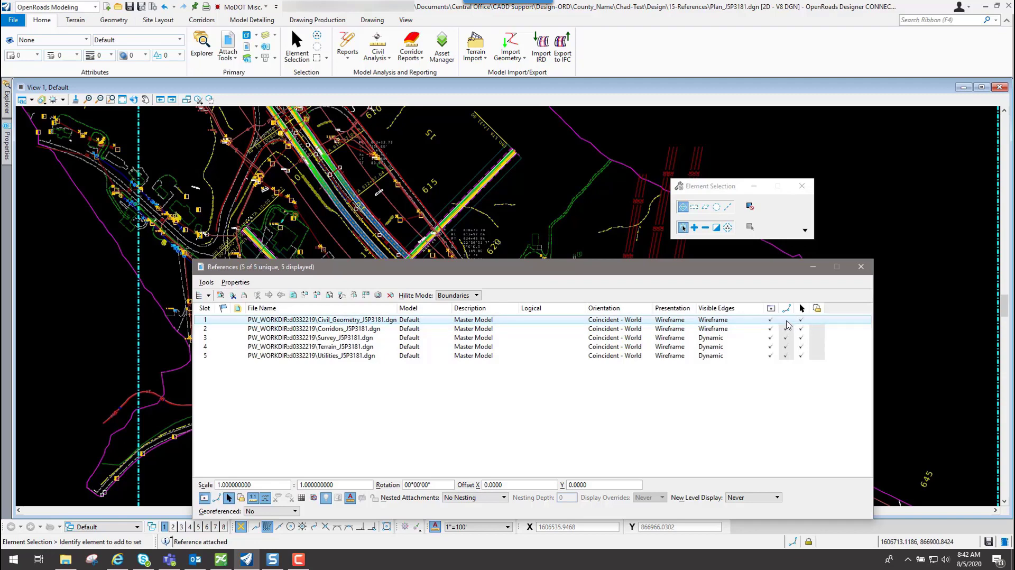
{"action": "left_click", "coordinate": [787, 323]}
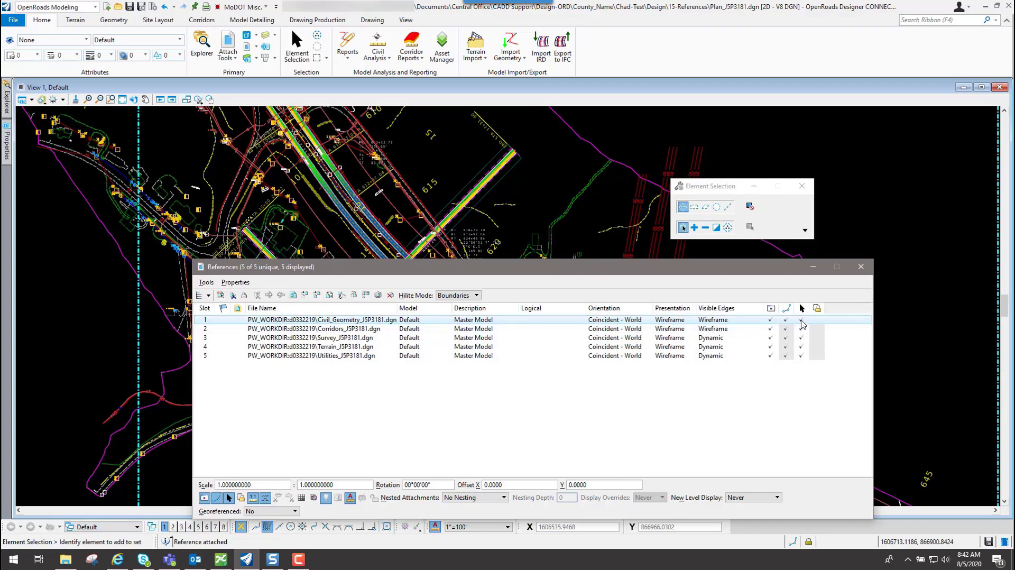